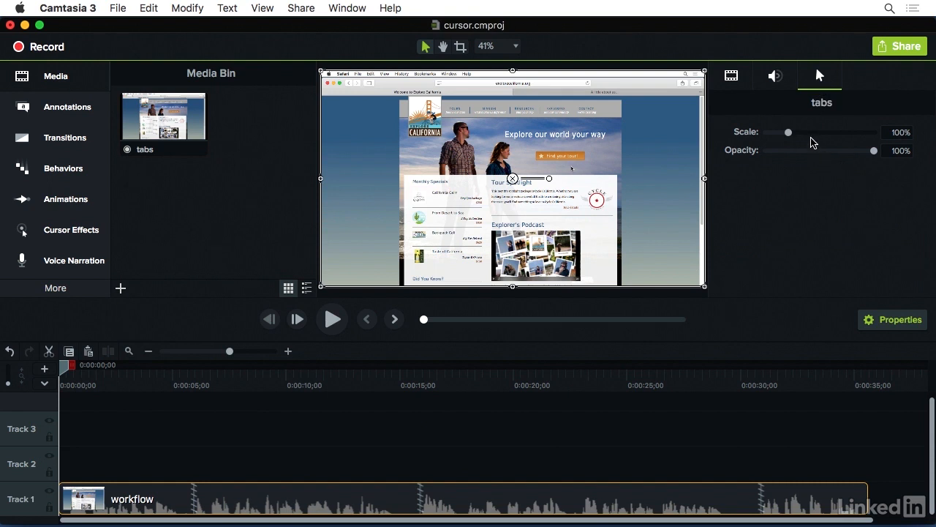
Step: Try scaling the cursor to 415% and setting its opacity to 0%, then reset the cursor properties
{"action": "left_click_drag", "start_coordinate": [791, 136], "coordinate": [859, 136]}
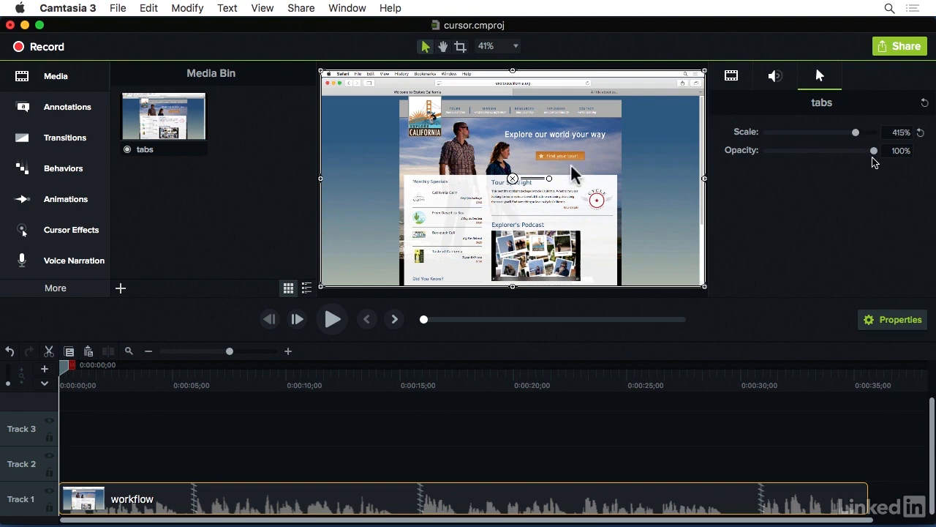
{"action": "left_click_drag", "start_coordinate": [873, 150], "coordinate": [762, 151]}
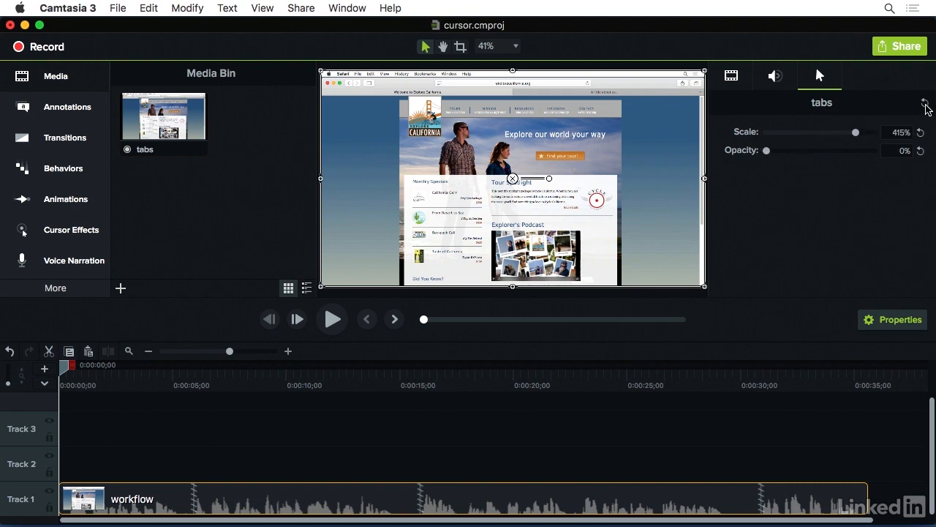
{"action": "left_click", "coordinate": [925, 104]}
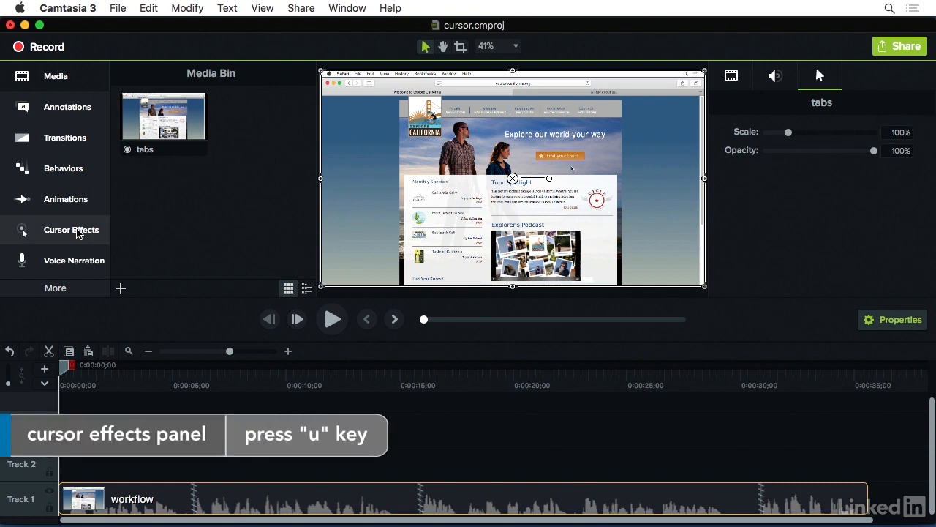
Step: Open the Cursor Effects panel and cycle through its cursor and click effect categories
{"action": "left_click", "coordinate": [78, 231]}
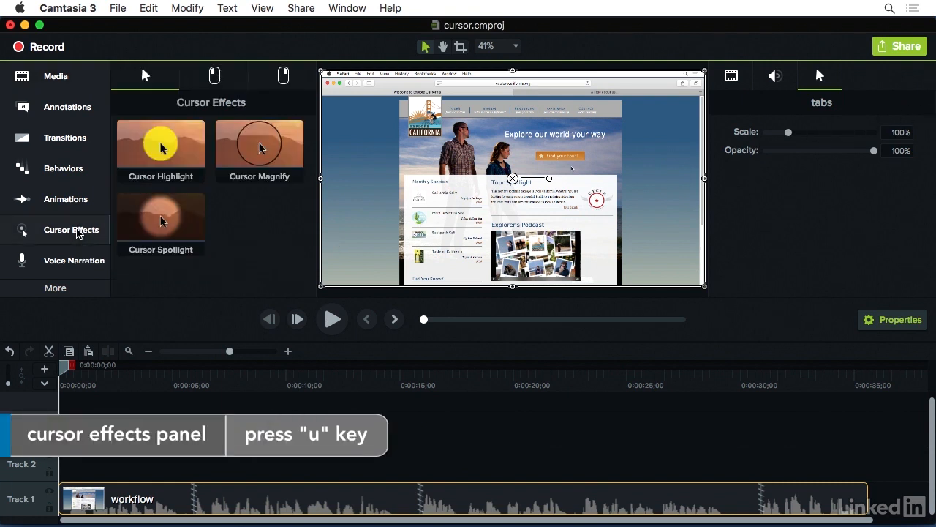
{"action": "key", "text": "u"}
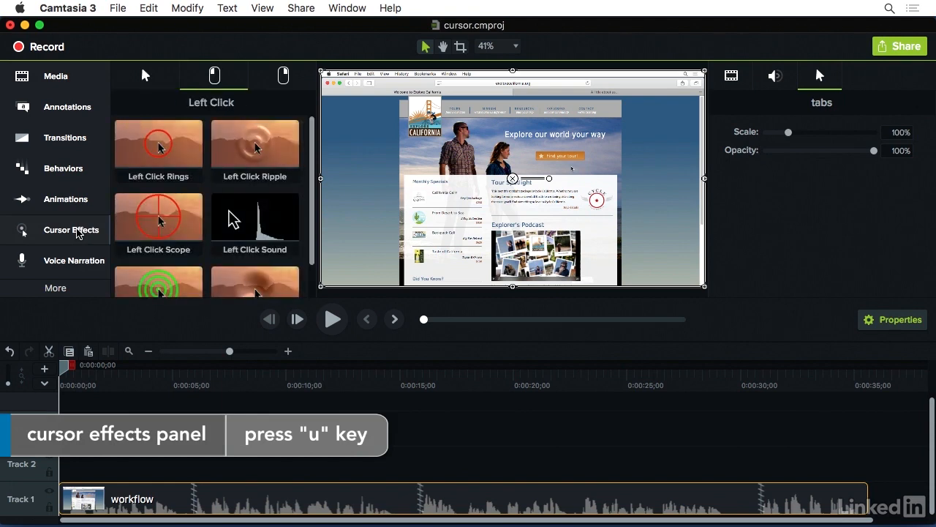
{"action": "key", "text": "u"}
{"action": "key", "text": "u"}
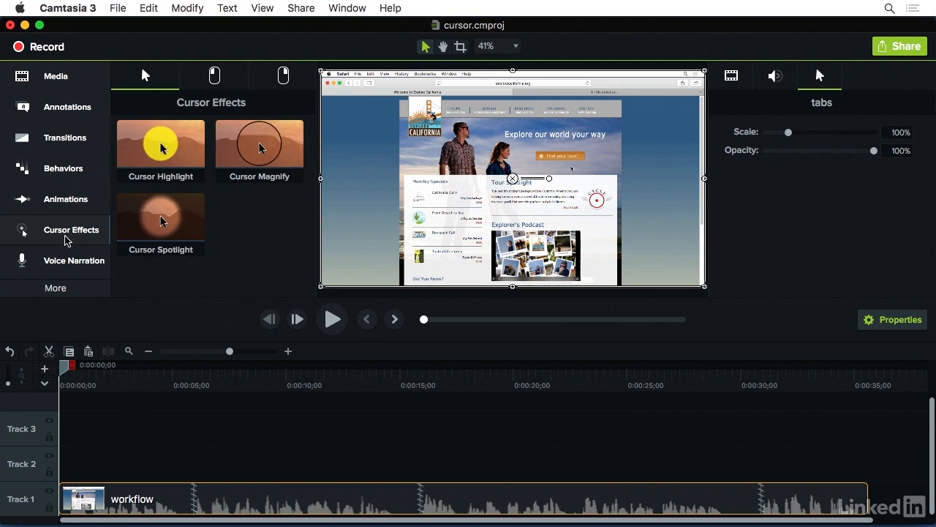
Step: Apply the Cursor Highlight effect to the workflow clip and show the clip's effects
{"action": "left_click", "coordinate": [158, 138]}
{"action": "left_click_drag", "start_coordinate": [158, 137], "coordinate": [164, 495]}
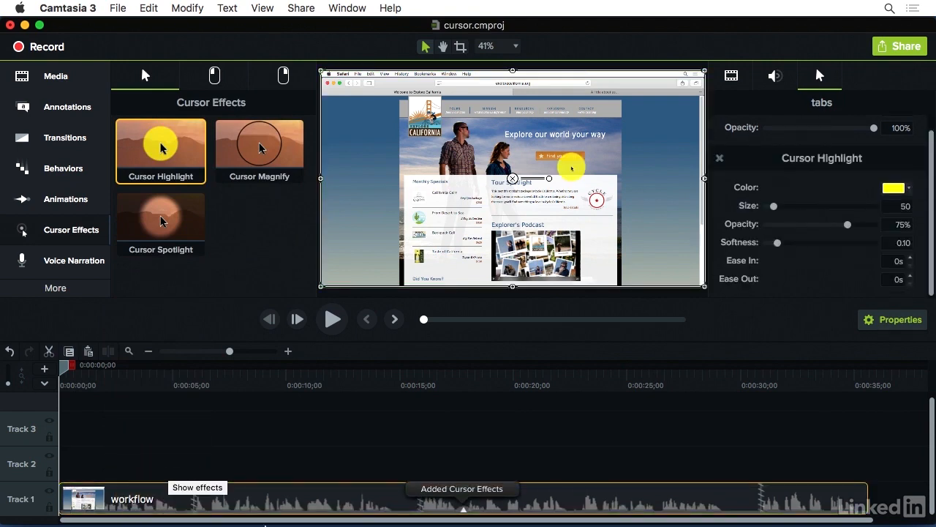
{"action": "left_click", "coordinate": [462, 512]}
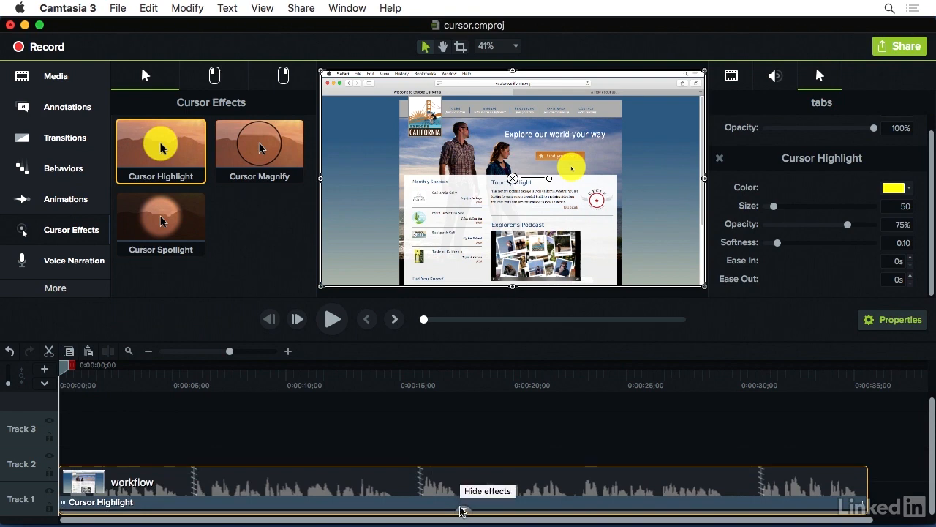
Step: Shorten the Cursor Highlight effect so it ends at about 8 seconds
{"action": "left_click", "coordinate": [462, 504]}
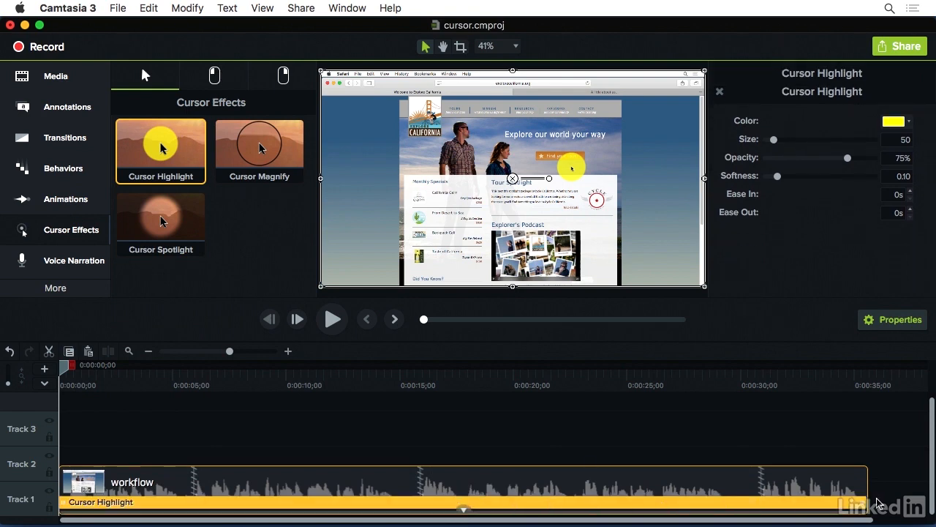
{"action": "left_click_drag", "start_coordinate": [866, 503], "coordinate": [204, 500]}
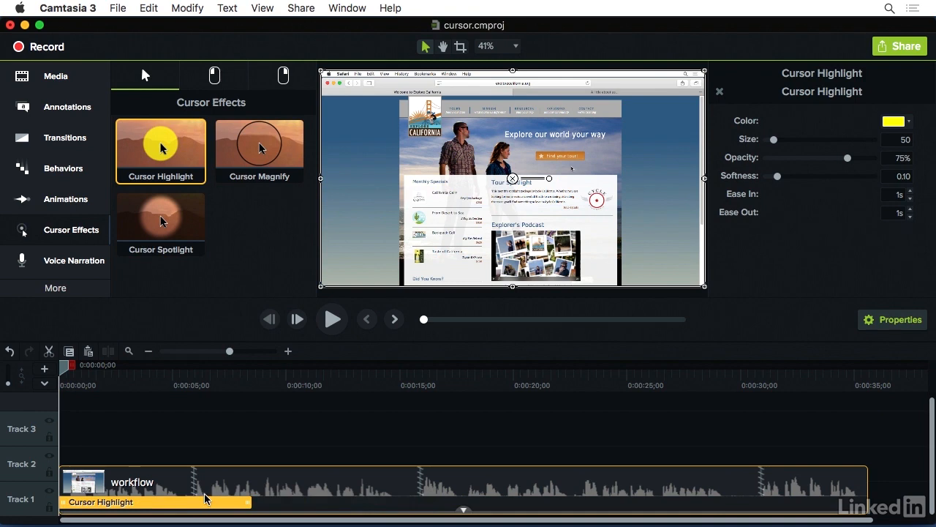
Step: Add the Cursor Spotlight and Cursor Magnify effects to the workflow clip
{"action": "left_click_drag", "start_coordinate": [161, 219], "coordinate": [259, 482]}
{"action": "left_click_drag", "start_coordinate": [260, 146], "coordinate": [388, 464]}
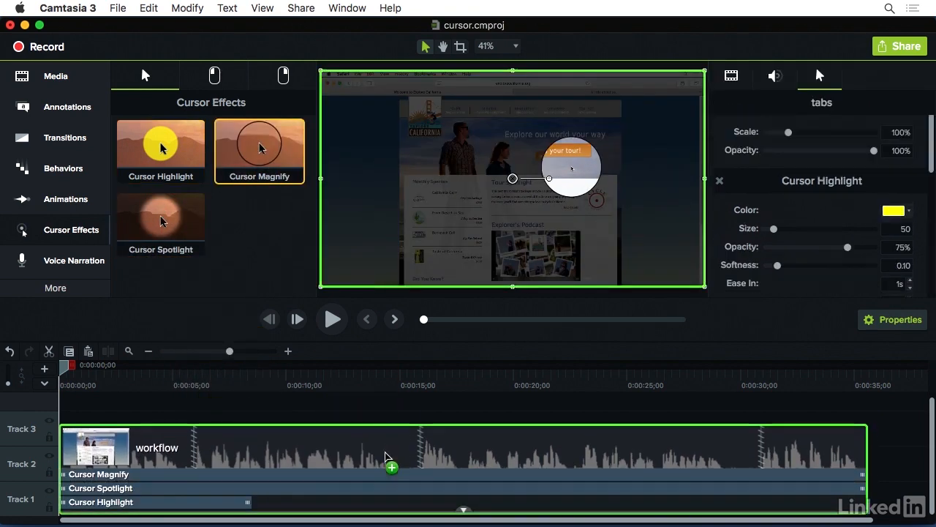
Step: Arrange Cursor Spotlight from about 8 to 20 seconds and start Cursor Magnify where Spotlight ends
{"action": "left_click_drag", "start_coordinate": [88, 488], "coordinate": [253, 489]}
{"action": "left_click_drag", "start_coordinate": [864, 490], "coordinate": [510, 489]}
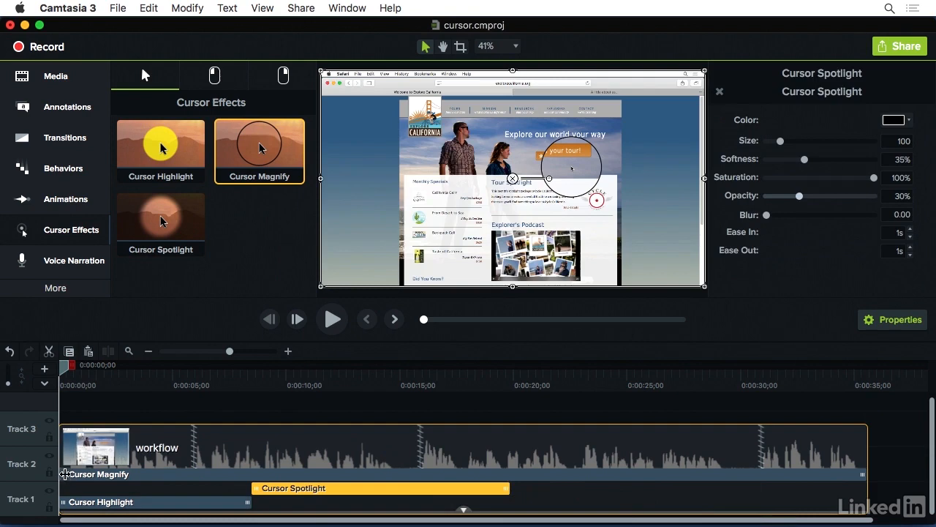
{"action": "left_click_drag", "start_coordinate": [65, 477], "coordinate": [512, 481]}
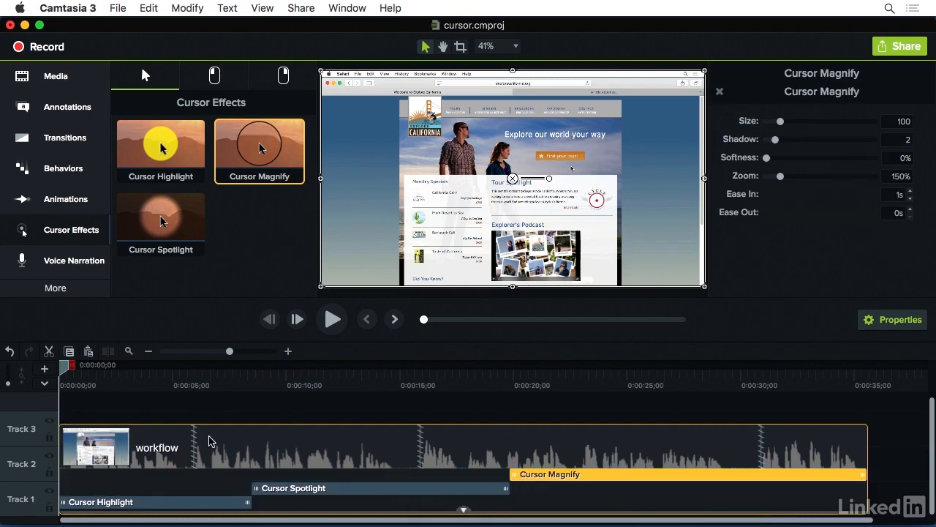
Step: Set the Cursor Highlight effect's color to orange, previewing at about 3 seconds
{"action": "left_click", "coordinate": [135, 503]}
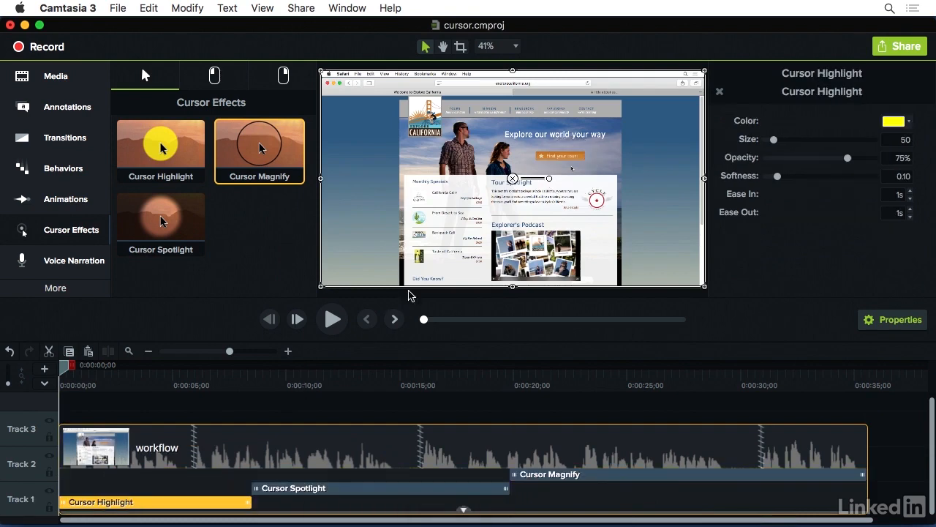
{"action": "left_click_drag", "start_coordinate": [56, 366], "coordinate": [155, 379]}
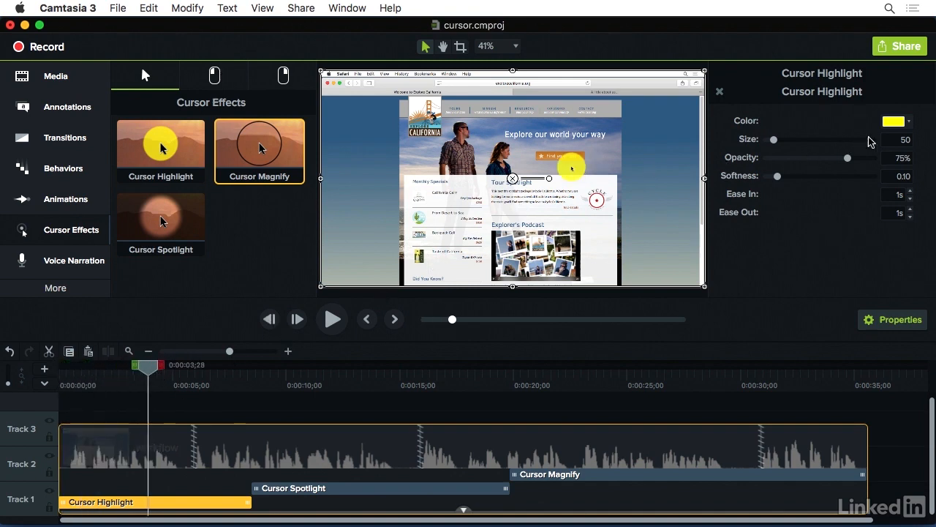
{"action": "left_click", "coordinate": [894, 122]}
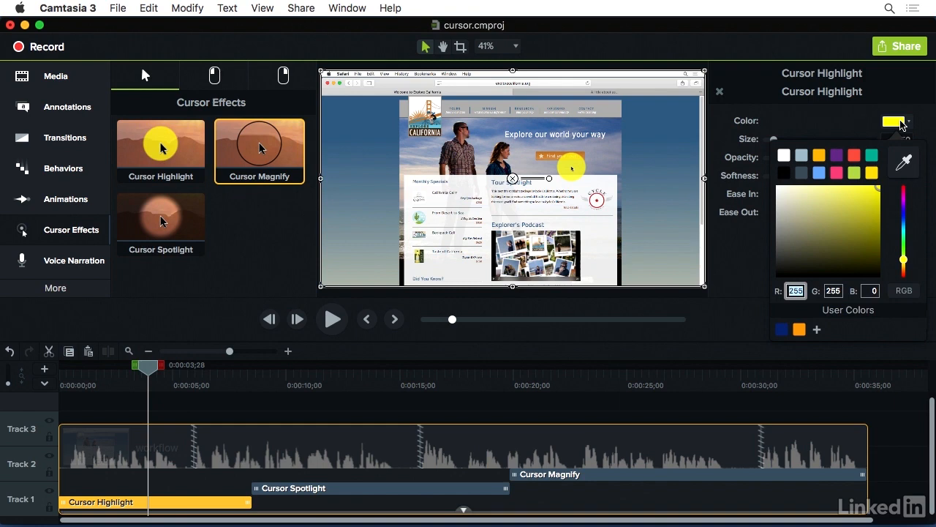
{"action": "left_click", "coordinate": [819, 156]}
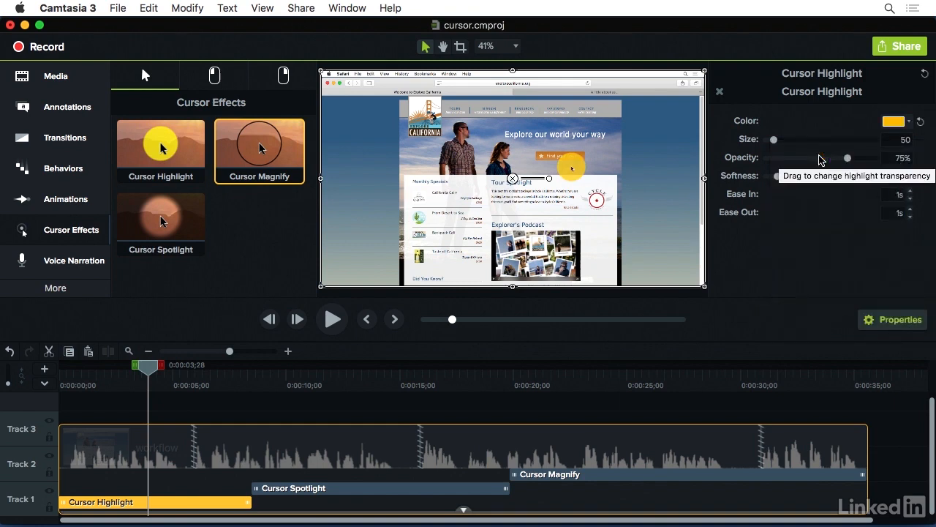
Step: Set the highlight size to 144, opacity to 37% and softness to 0.20
{"action": "mouse_move", "coordinate": [774, 139]}
{"action": "left_mouse_down"}
{"action": "mouse_move", "coordinate": [831, 143]}
{"action": "mouse_move", "coordinate": [787, 141]}
{"action": "left_mouse_up"}
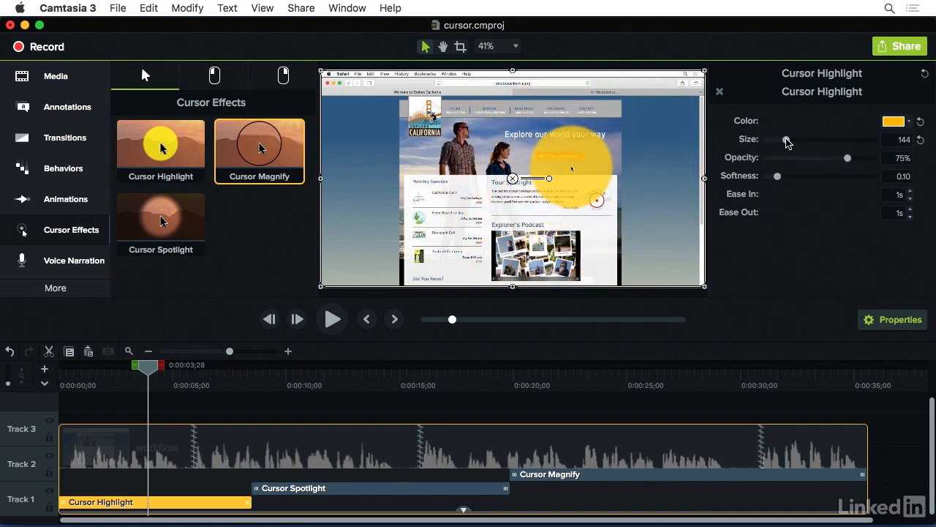
{"action": "left_click_drag", "start_coordinate": [847, 158], "coordinate": [807, 161]}
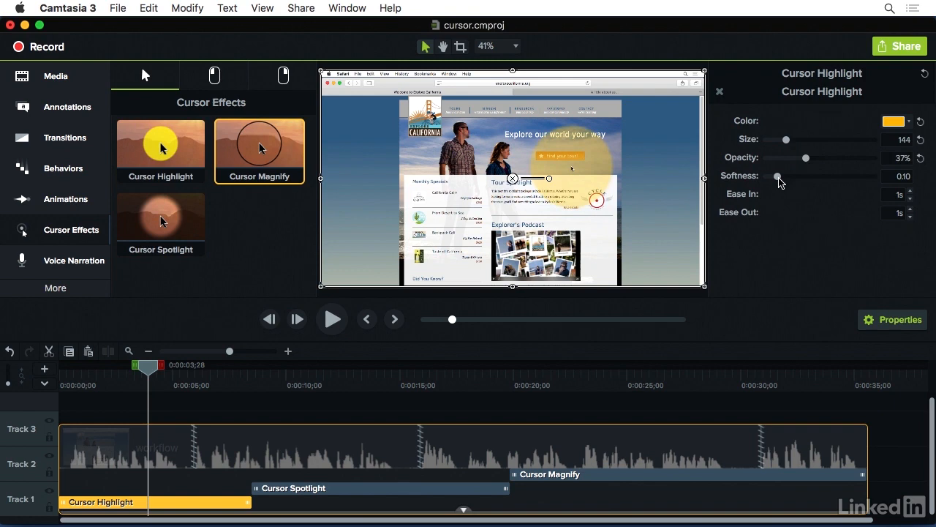
{"action": "left_click_drag", "start_coordinate": [778, 179], "coordinate": [790, 179]}
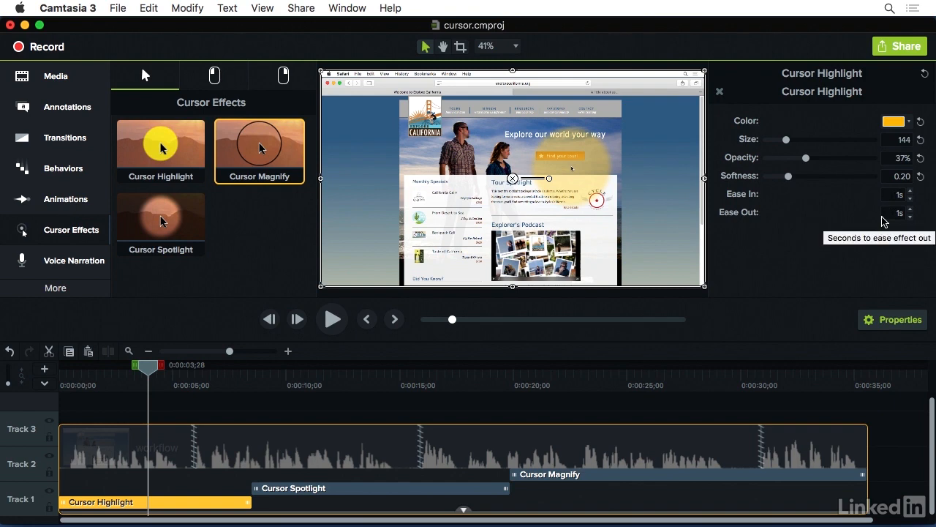
Step: Select the Cursor Spotlight effect at about 13 seconds and try an orange color before returning it to black
{"action": "left_click", "coordinate": [358, 388]}
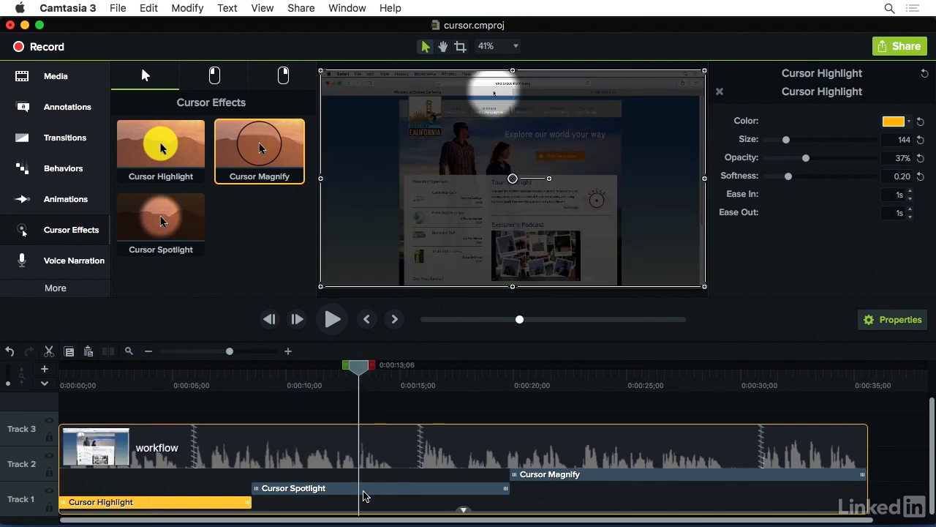
{"action": "left_click", "coordinate": [366, 487]}
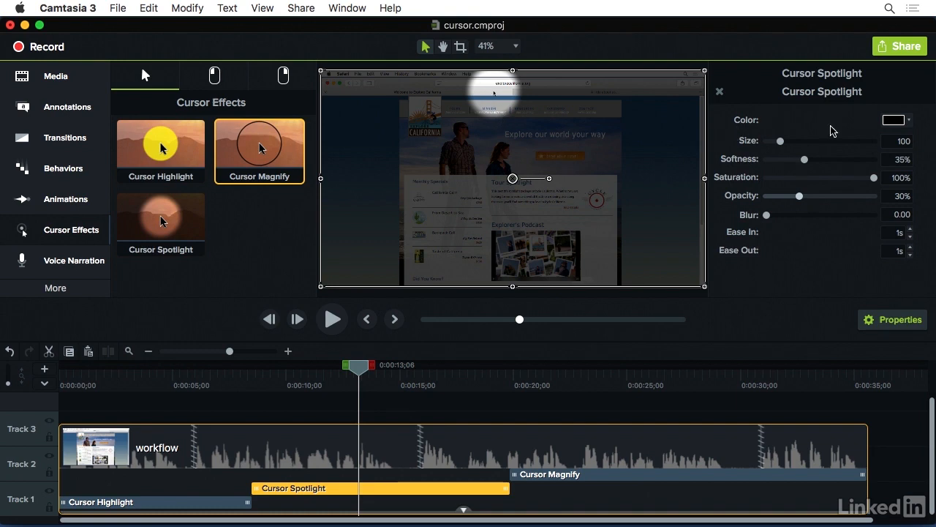
{"action": "left_click", "coordinate": [906, 123]}
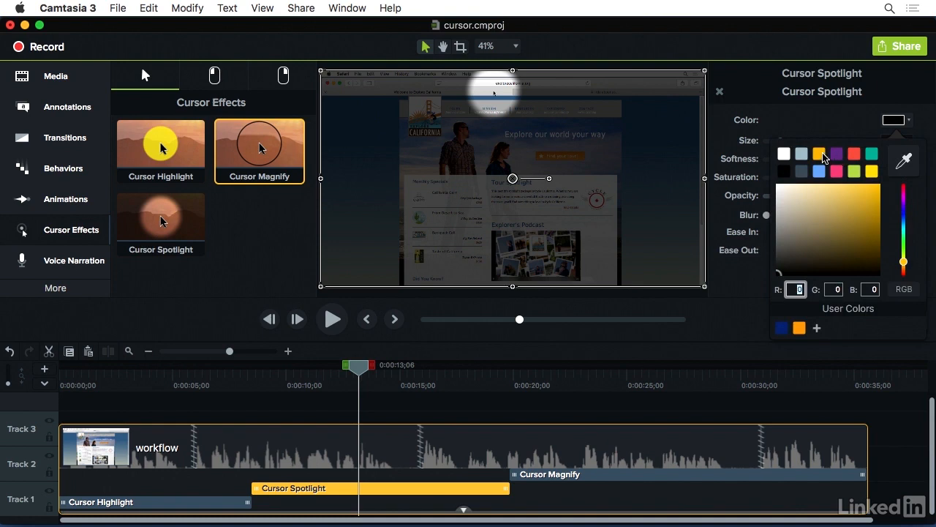
{"action": "left_click", "coordinate": [820, 154]}
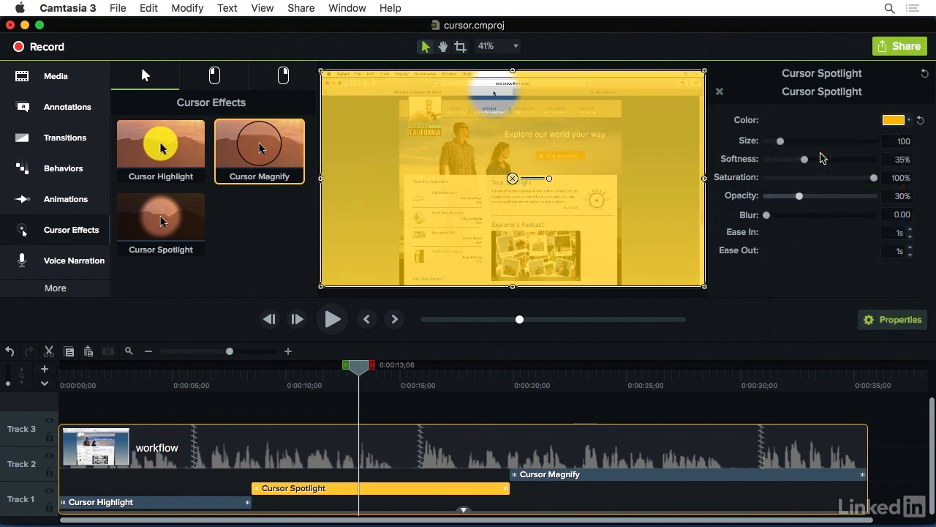
{"action": "left_click", "coordinate": [901, 121]}
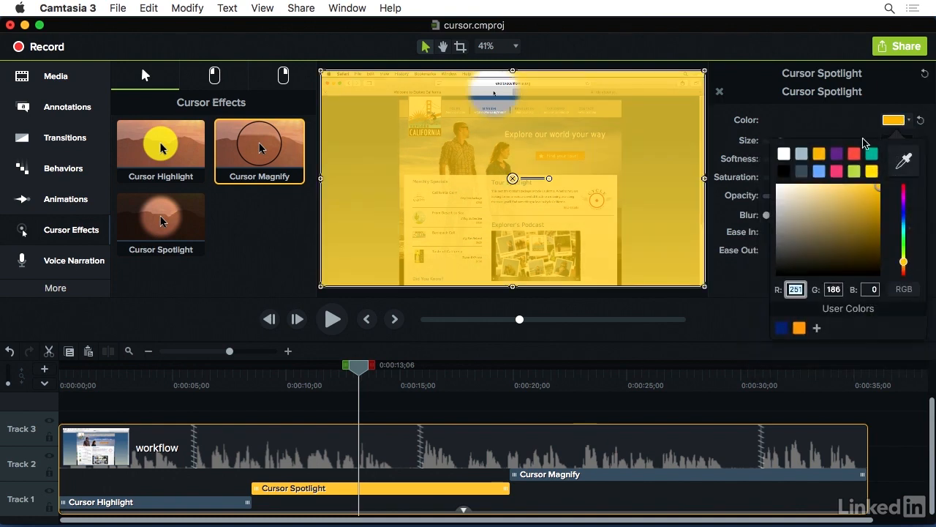
{"action": "left_click", "coordinate": [785, 173]}
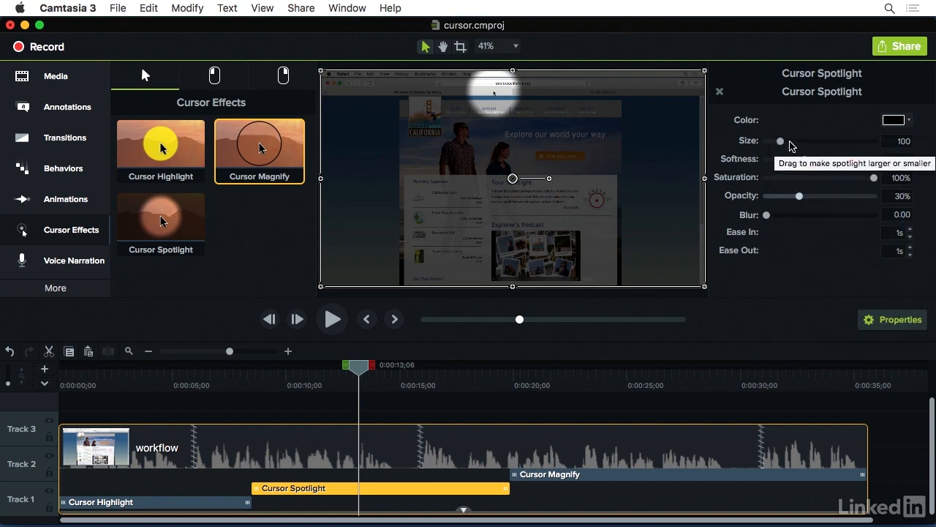
Step: Set the spotlight size to 181 and softness to 13%, trying a lower saturation and resetting it
{"action": "left_click_drag", "start_coordinate": [781, 142], "coordinate": [781, 163]}
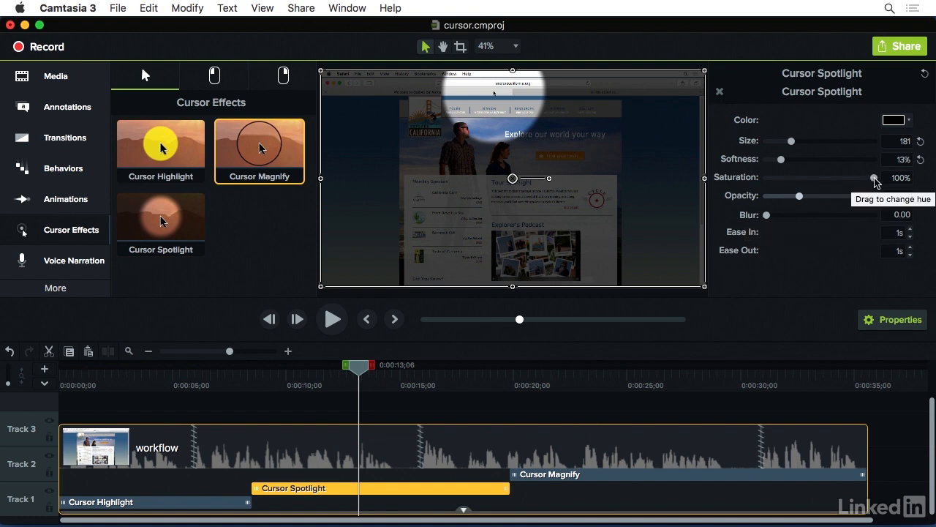
{"action": "left_click_drag", "start_coordinate": [876, 183], "coordinate": [786, 173]}
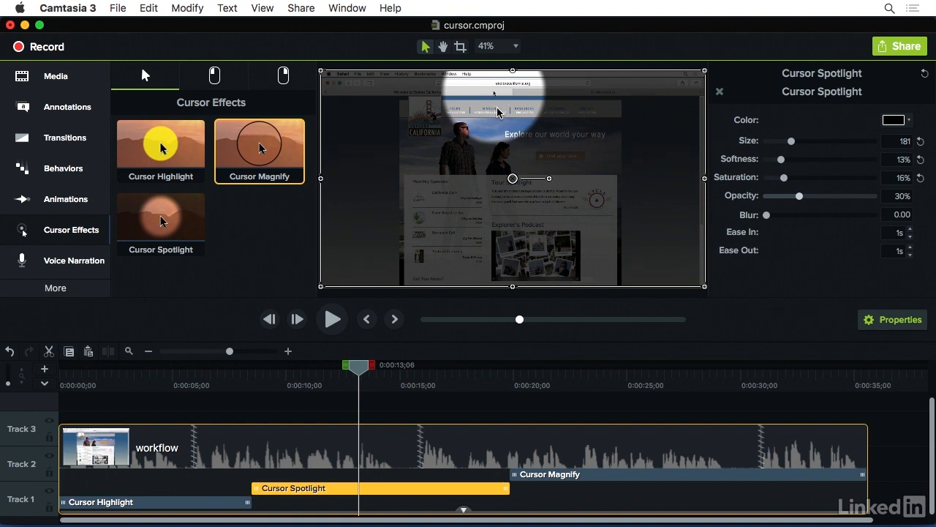
{"action": "left_click", "coordinate": [921, 178]}
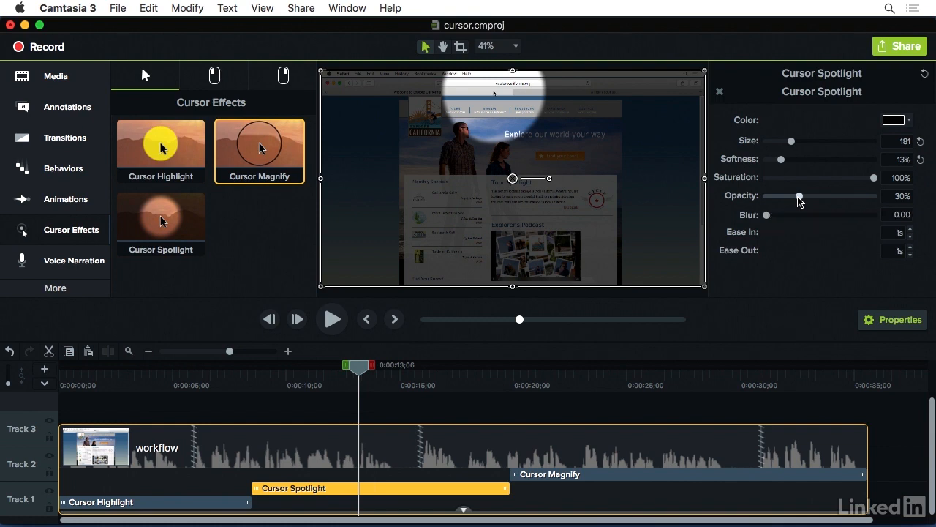
Step: Set the spotlight opacity to 78%, blur to 2.93 and saturation to 58%
{"action": "left_click_drag", "start_coordinate": [798, 201], "coordinate": [764, 202]}
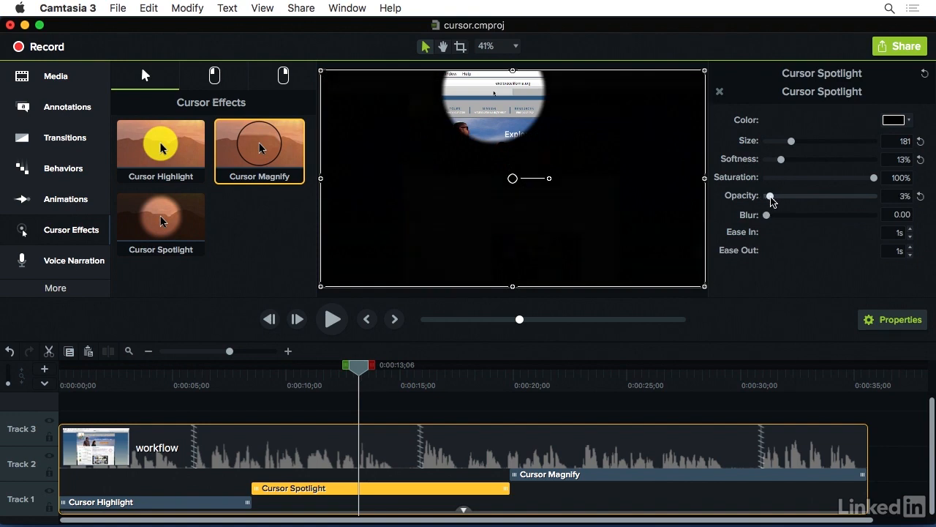
{"action": "left_click_drag", "start_coordinate": [768, 197], "coordinate": [852, 203]}
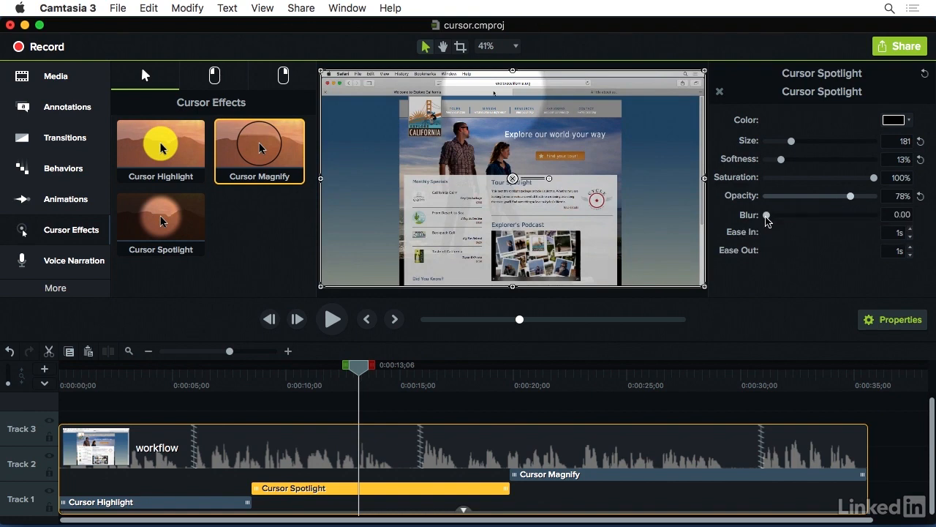
{"action": "left_click_drag", "start_coordinate": [766, 216], "coordinate": [798, 217]}
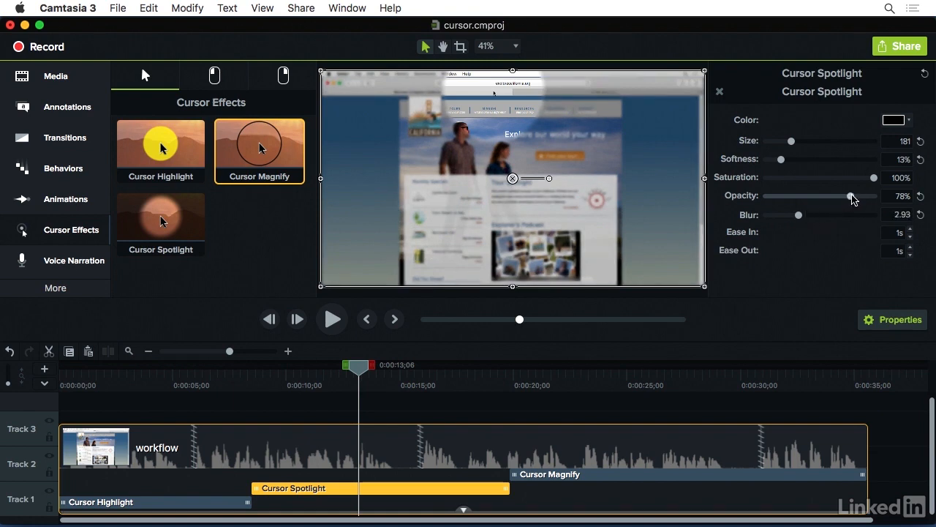
{"action": "left_click_drag", "start_coordinate": [874, 178], "coordinate": [829, 178]}
Step: Select the Cursor Magnify effect at about 27 seconds and set its size to 225
{"action": "left_click", "coordinate": [673, 378]}
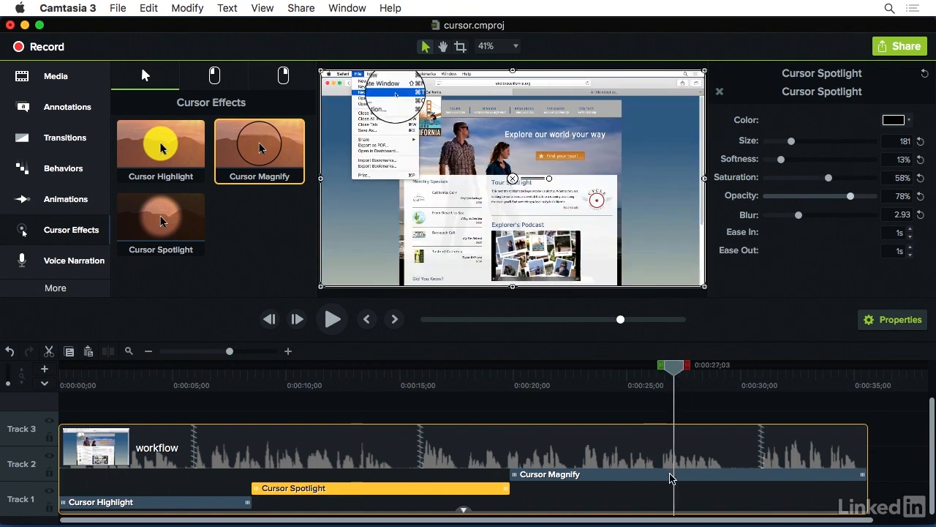
{"action": "left_click", "coordinate": [672, 474]}
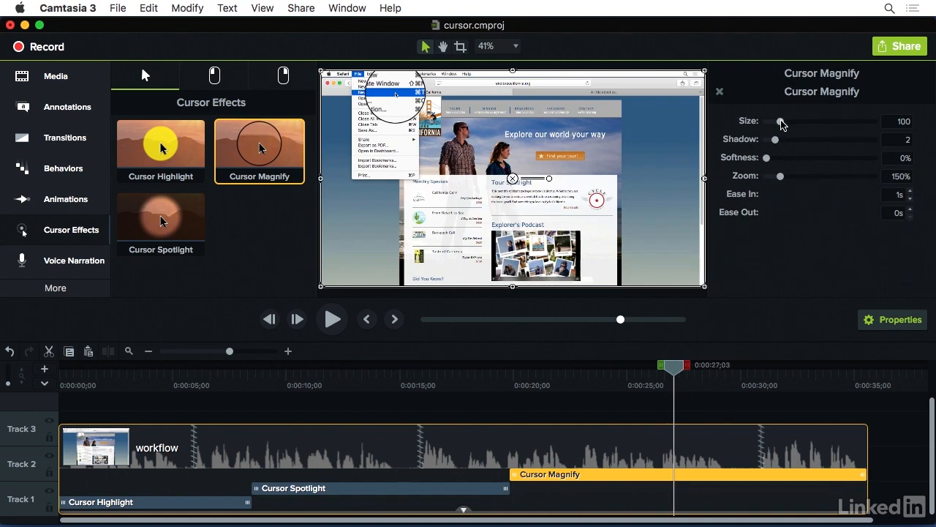
{"action": "mouse_move", "coordinate": [781, 124]}
{"action": "left_mouse_down"}
{"action": "mouse_move", "coordinate": [834, 128]}
{"action": "mouse_move", "coordinate": [798, 130]}
{"action": "left_mouse_up"}
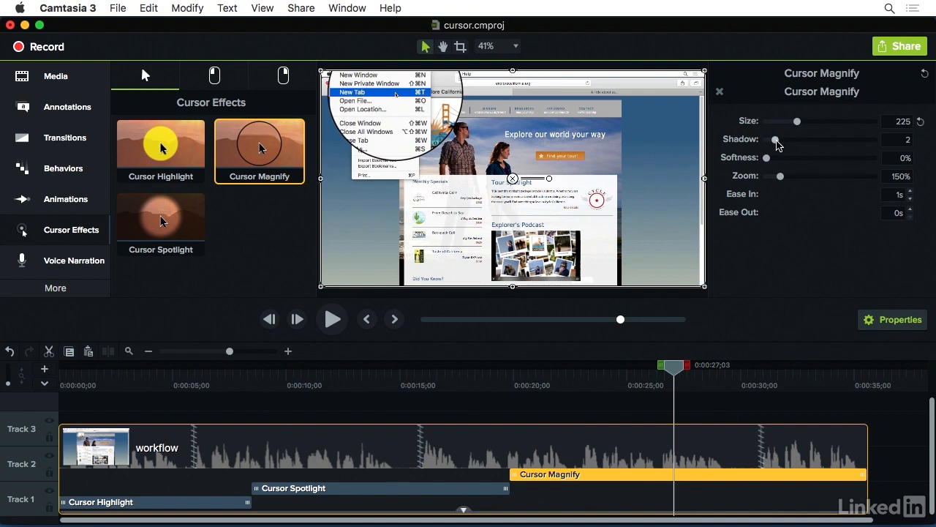
Step: Set the Cursor Magnify shadow to 10 and zoom to 272%, trying a softness of 86% before resetting it
{"action": "left_click_drag", "start_coordinate": [776, 141], "coordinate": [809, 144]}
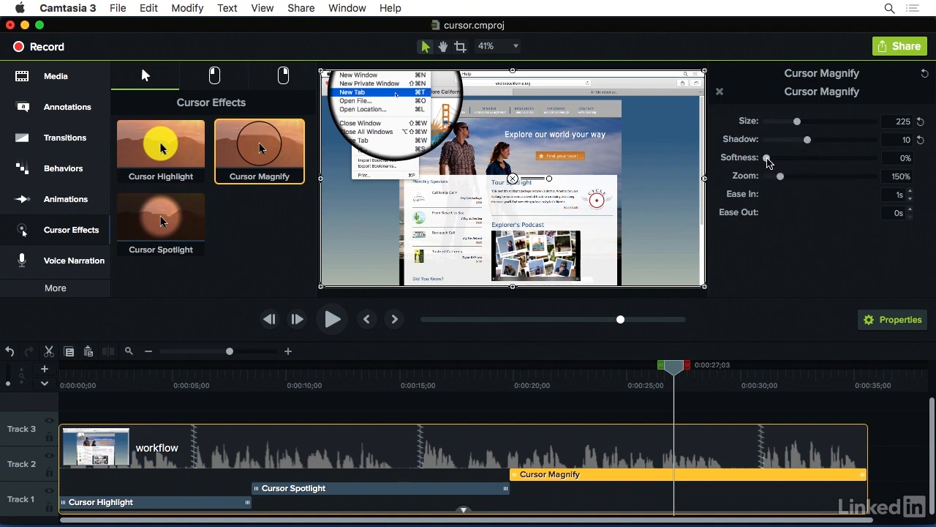
{"action": "left_click_drag", "start_coordinate": [768, 161], "coordinate": [860, 167]}
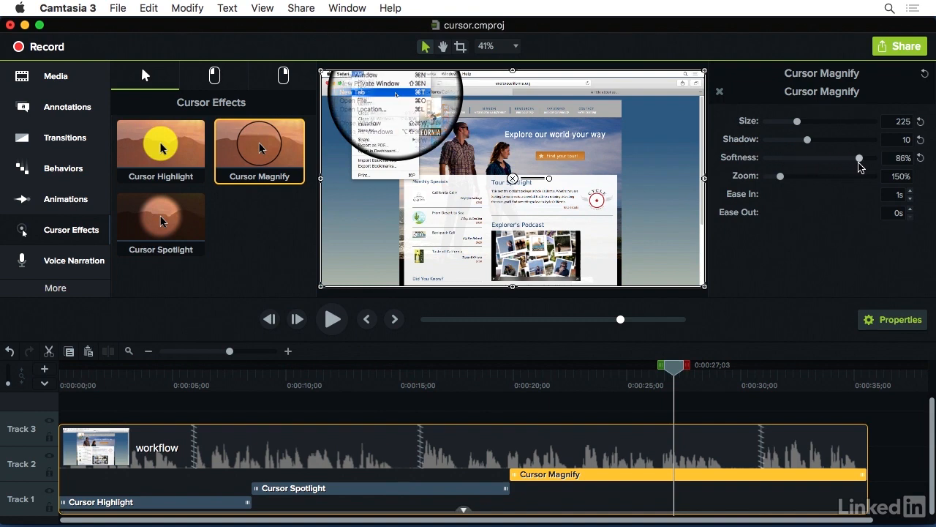
{"action": "left_click_drag", "start_coordinate": [858, 162], "coordinate": [854, 163]}
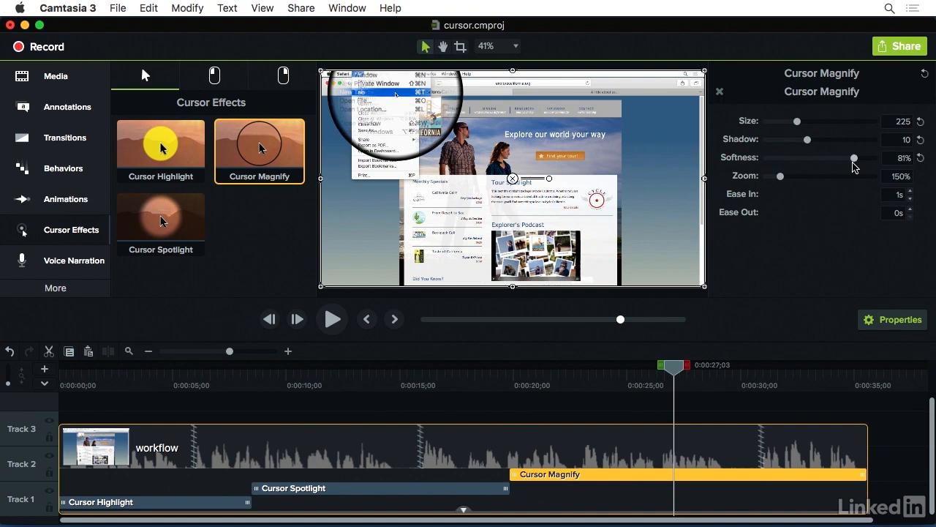
{"action": "left_click", "coordinate": [921, 158]}
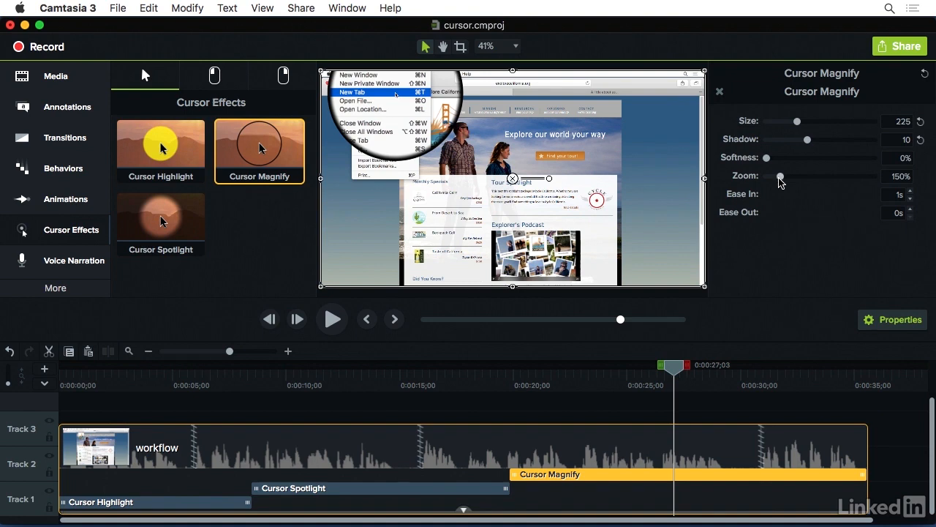
{"action": "left_click_drag", "start_coordinate": [780, 178], "coordinate": [813, 178]}
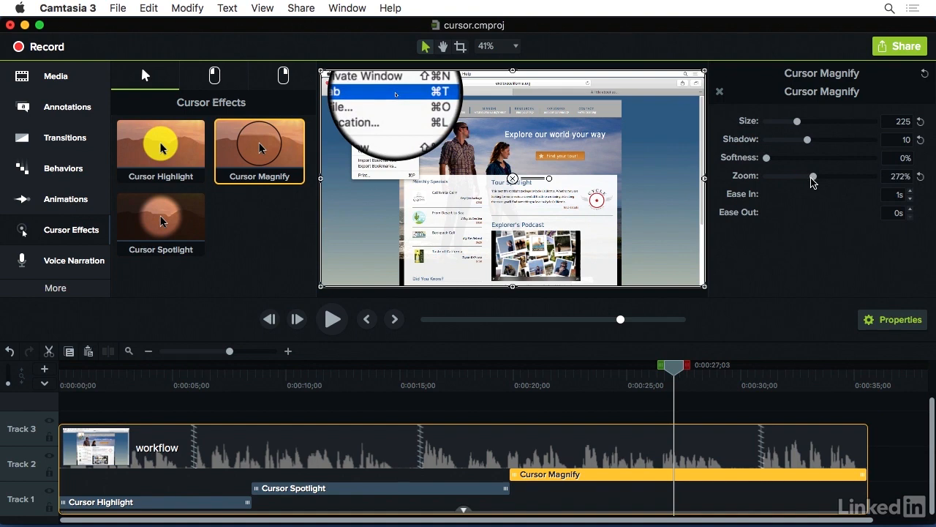
Step: Select the workflow clip and set its cursor scale to 285% and cursor opacity to 0%
{"action": "left_click", "coordinate": [751, 459]}
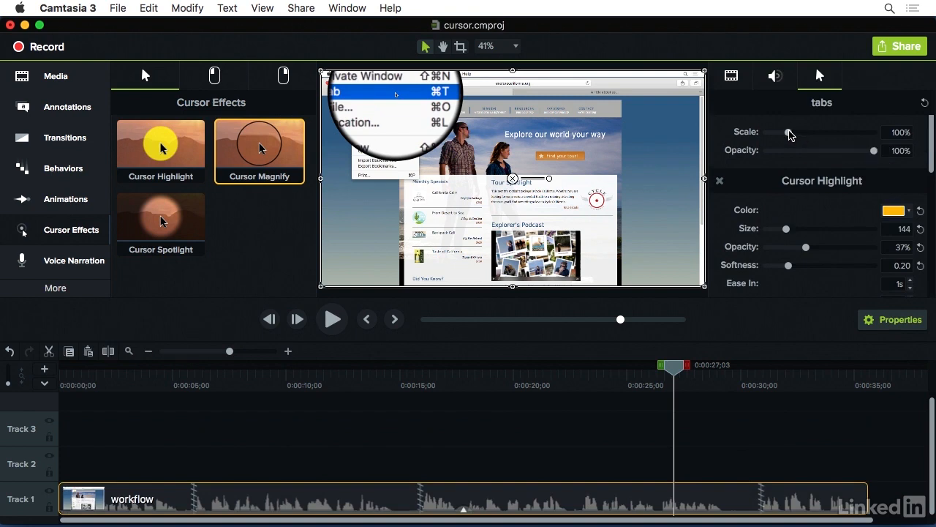
{"action": "left_click_drag", "start_coordinate": [790, 134], "coordinate": [829, 133]}
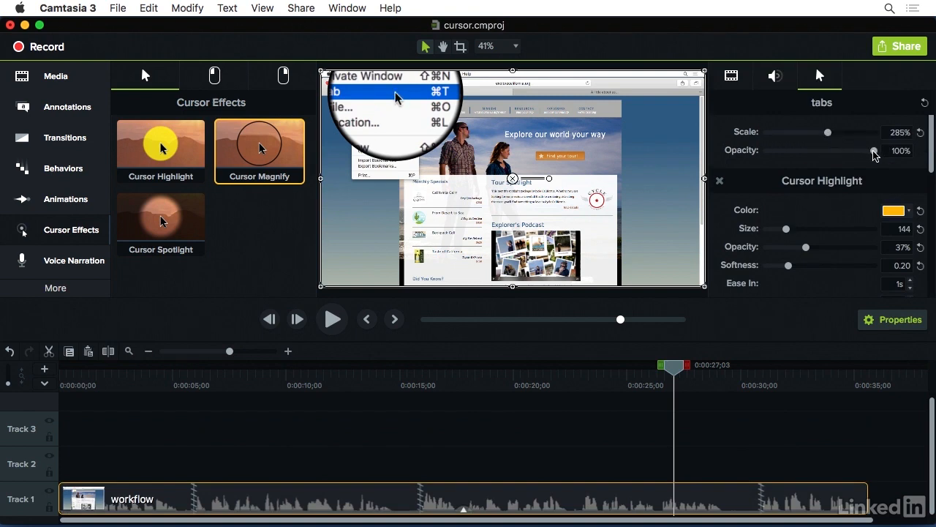
{"action": "left_click_drag", "start_coordinate": [874, 155], "coordinate": [739, 159]}
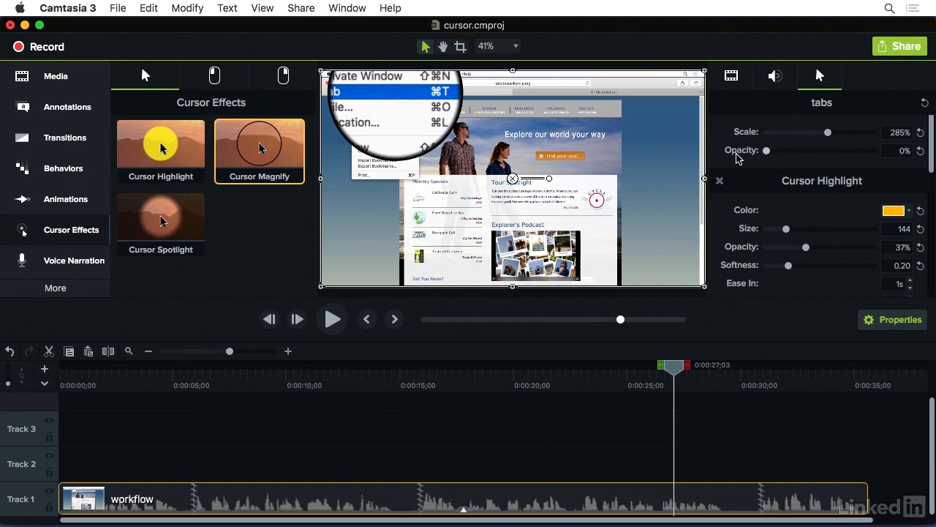